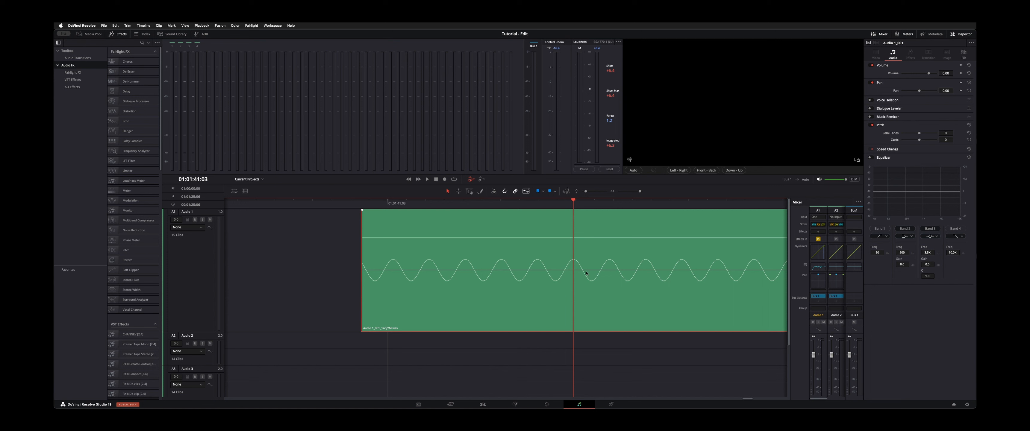
- Split the sine-wave clip on Audio 1 at its fourth waveform peak
left_click_drag(573, 200, 510, 205)
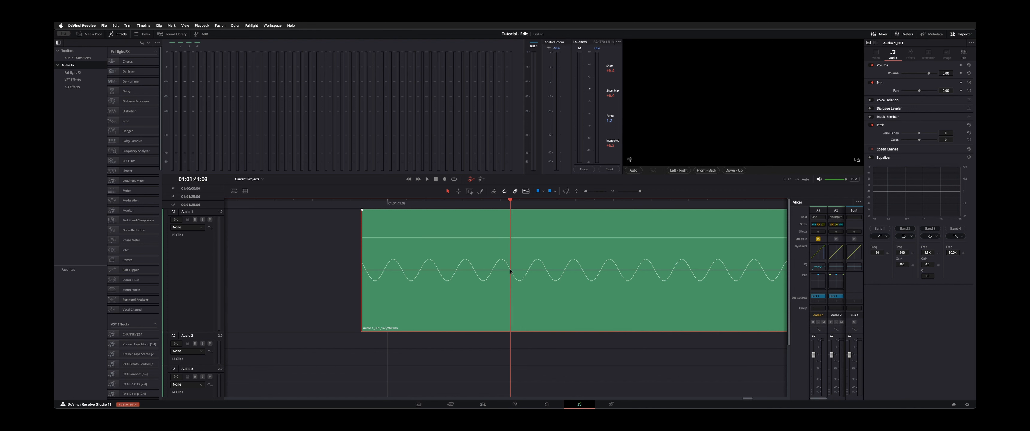
mouse_move(510, 201)
left_mouse_down()
mouse_move(501, 202)
mouse_move(520, 202)
left_mouse_up()
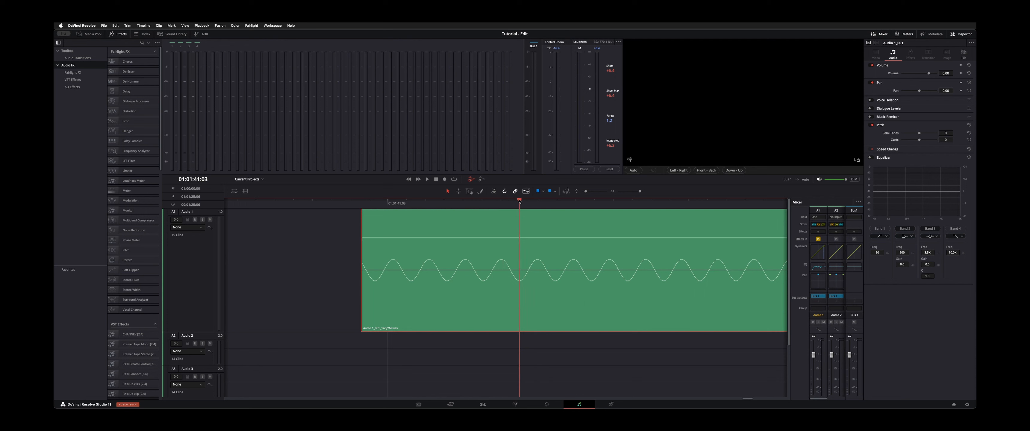
left_click(501, 201)
key("super+b")
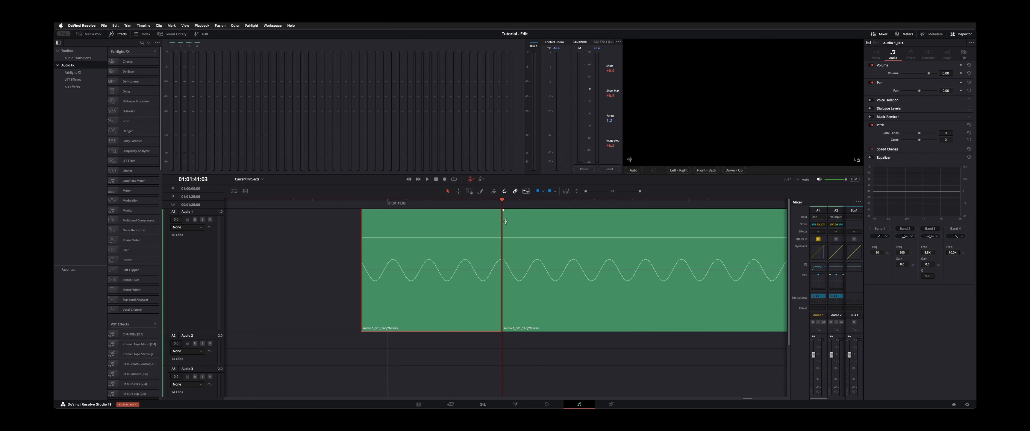
- Try shifting the first part of the split sine-wave clip over the second part and back, and undo both moves
left_click_drag(475, 319, 494, 318)
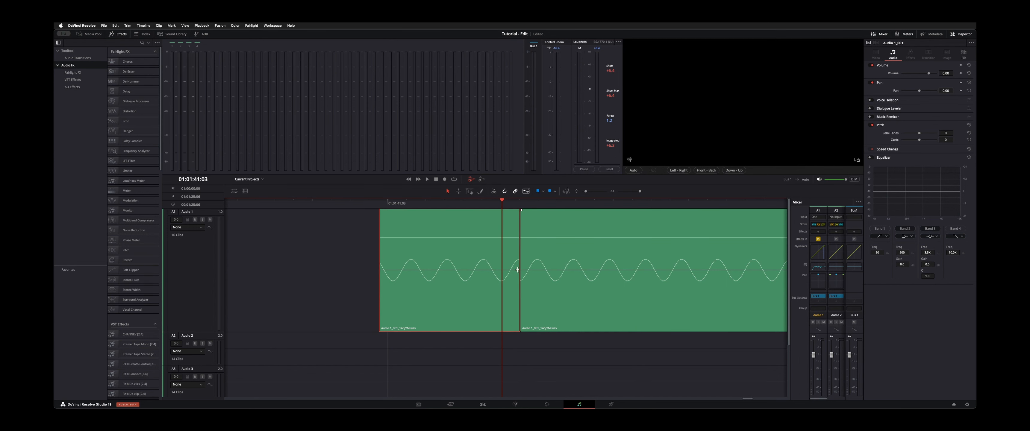
left_click(559, 349)
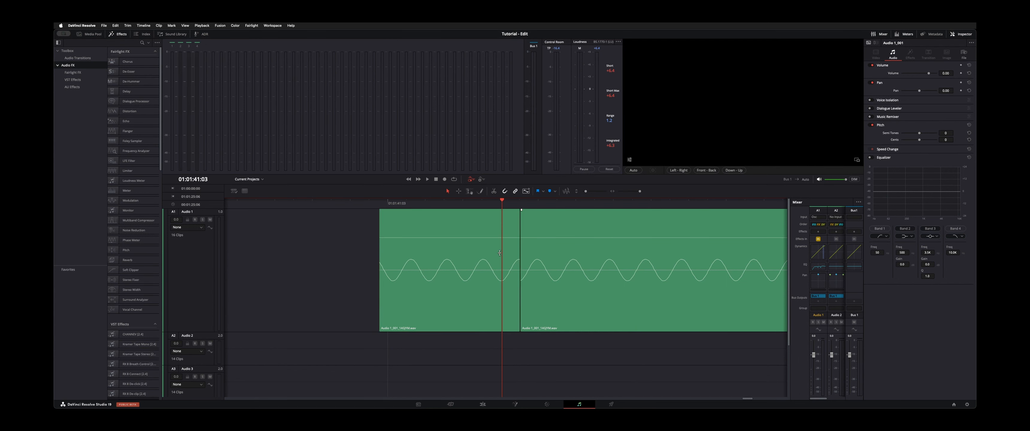
left_click_drag(482, 268, 463, 268)
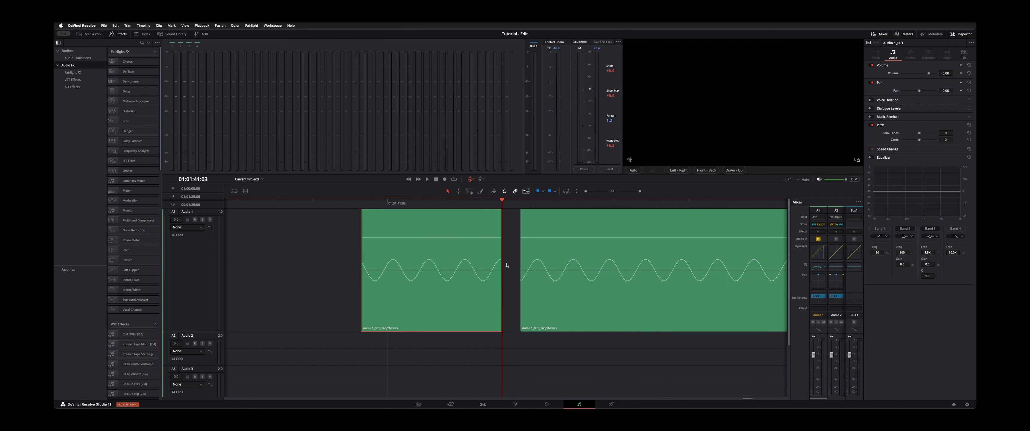
key("super+z")
key("super+z")
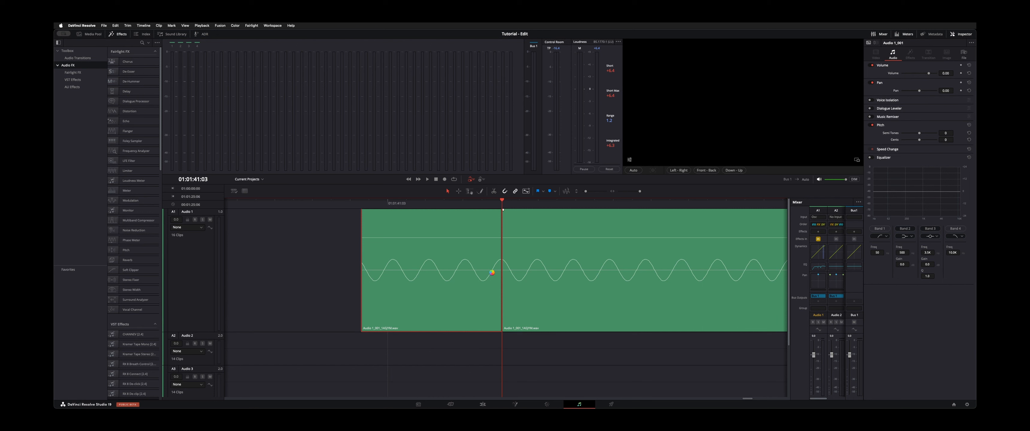
left_click(336, 253)
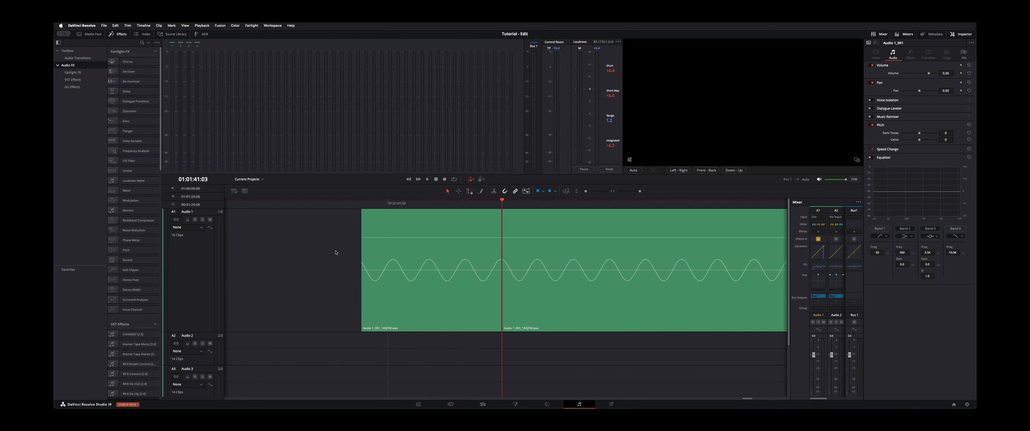
- Examine the edit at 01:00:07:05 up close and the remaining clip cuts across the whole timeline
key("Home")
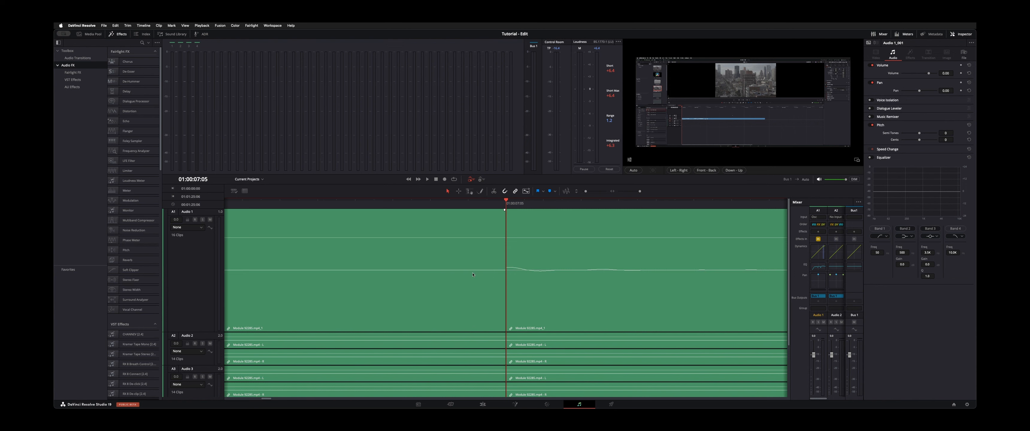
scroll(473, 275, "down", 5)
scroll(472, 275, "up", 8)
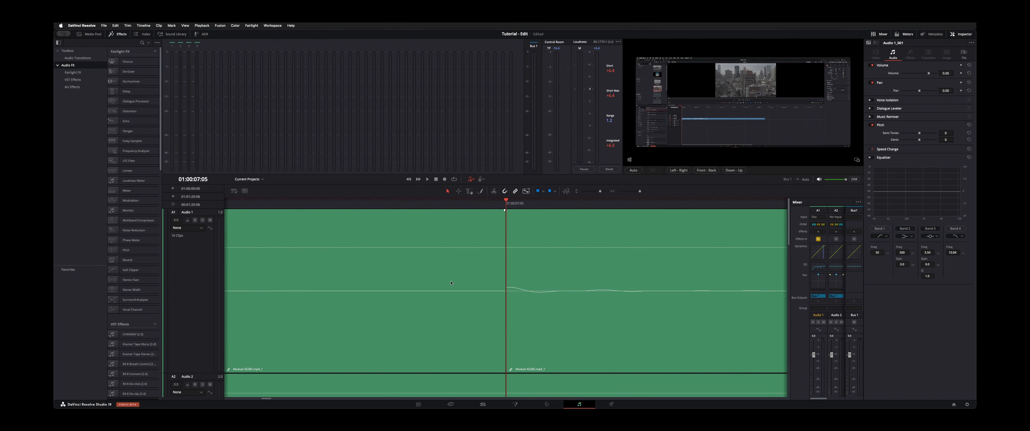
key("super+minus")
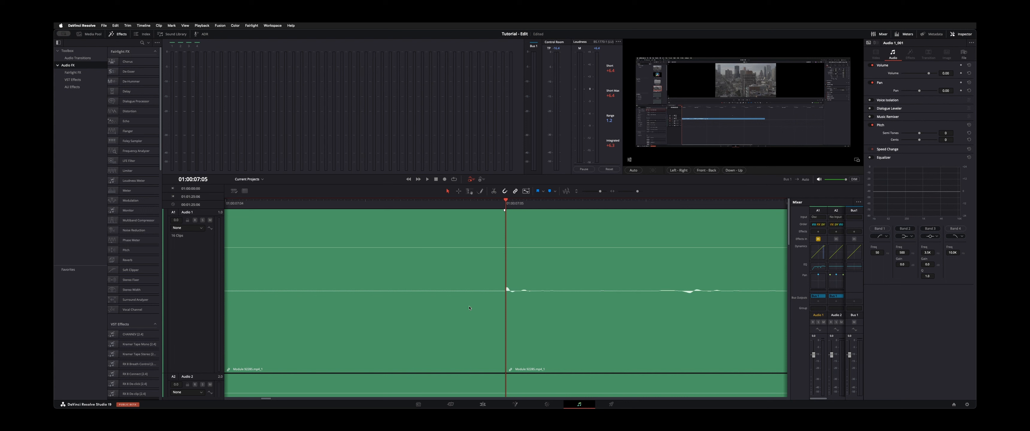
key("shift+z")
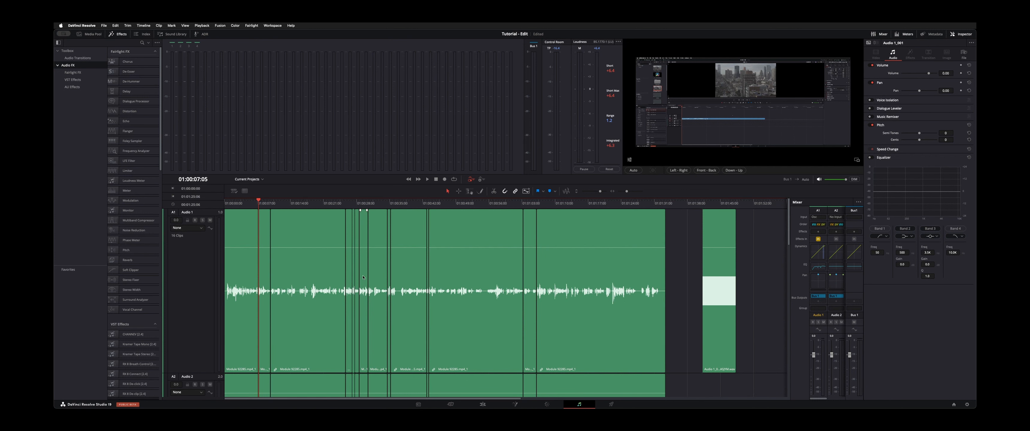
scroll(364, 277, "down", 5)
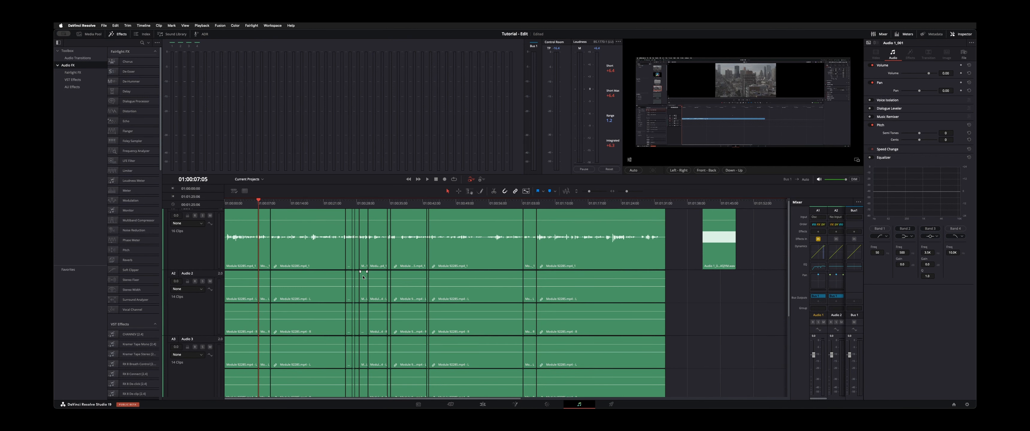
scroll(363, 277, "up", 2)
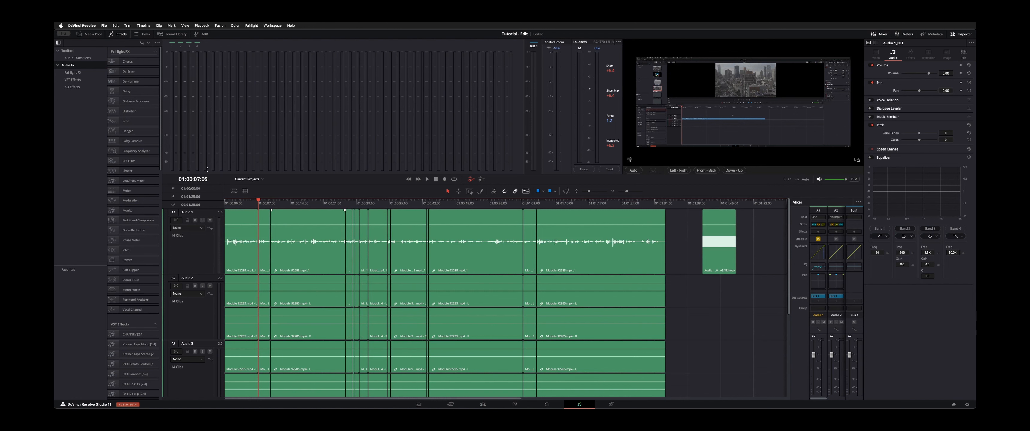
- Try adding a Cross Fade +3 dB audio transition to the Audio 1 edit at 01:00:07:05
left_click(74, 60)
key("super+equal")
key("super+equal")
key("super+equal")
key("super+equal")
key("super+equal")
key("super+equal")
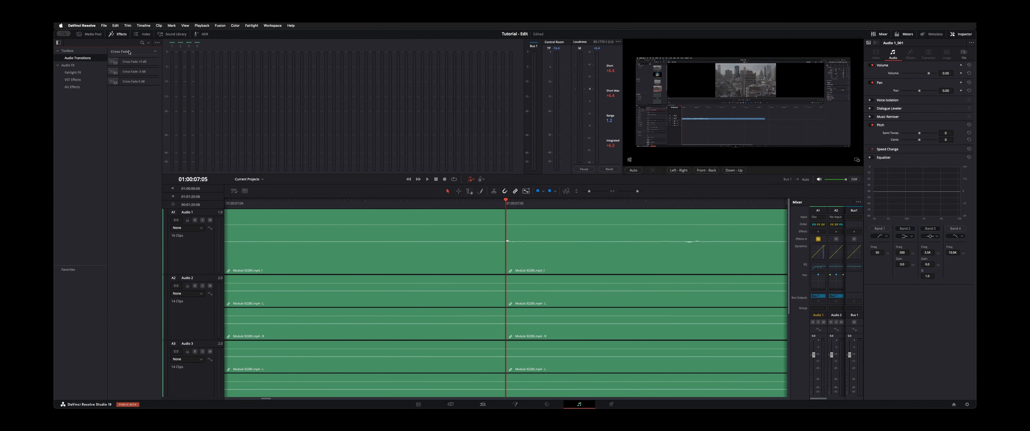
left_click_drag(452, 185, 505, 249)
key("super+minus")
key("super+minus")
key("super+minus")
key("super+minus")
key("super+minus")
key("super+minus")
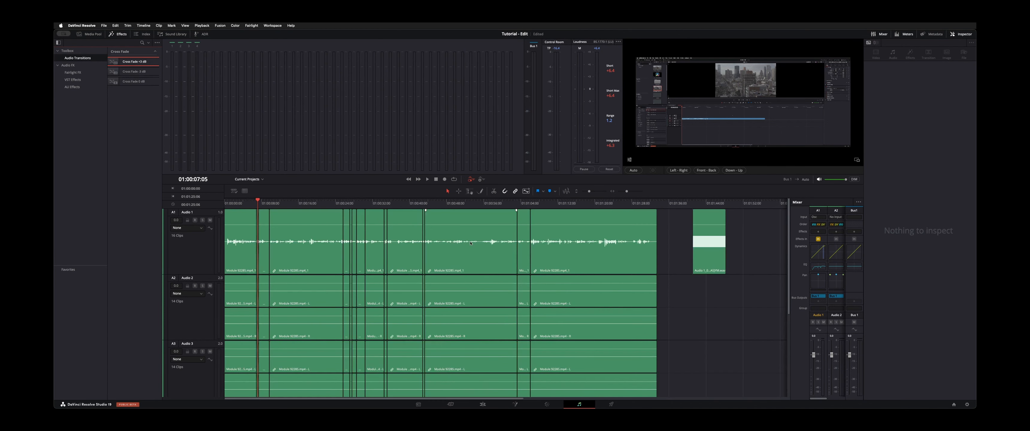
key("shift+z")
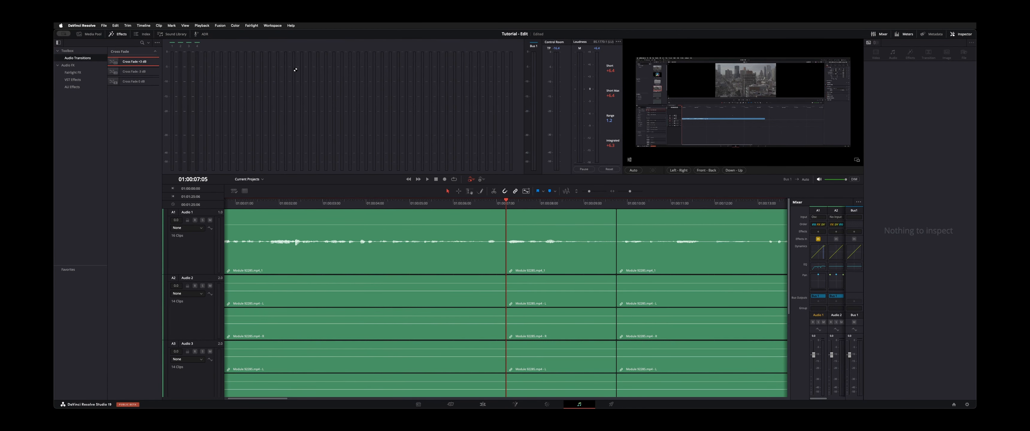
- Open the Batch Fade Settings and compare the Equal Power and Equal Gain crossfade curves
left_click(251, 26)
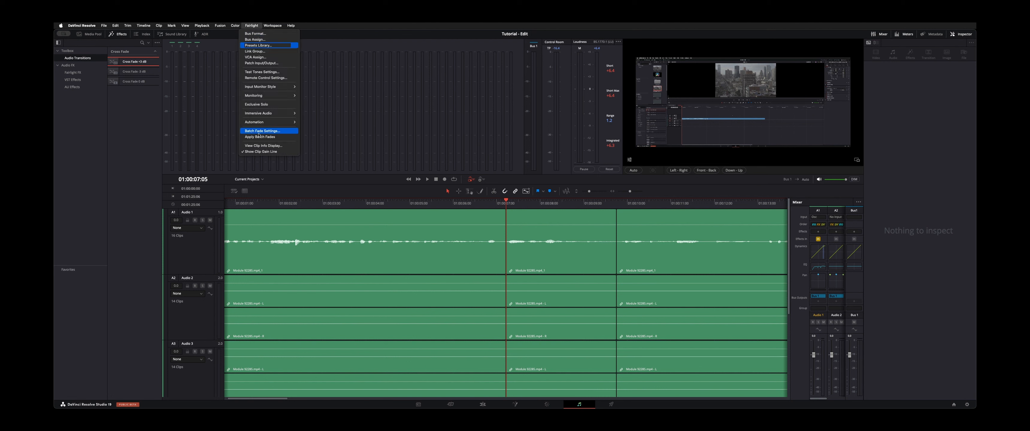
left_click(283, 138)
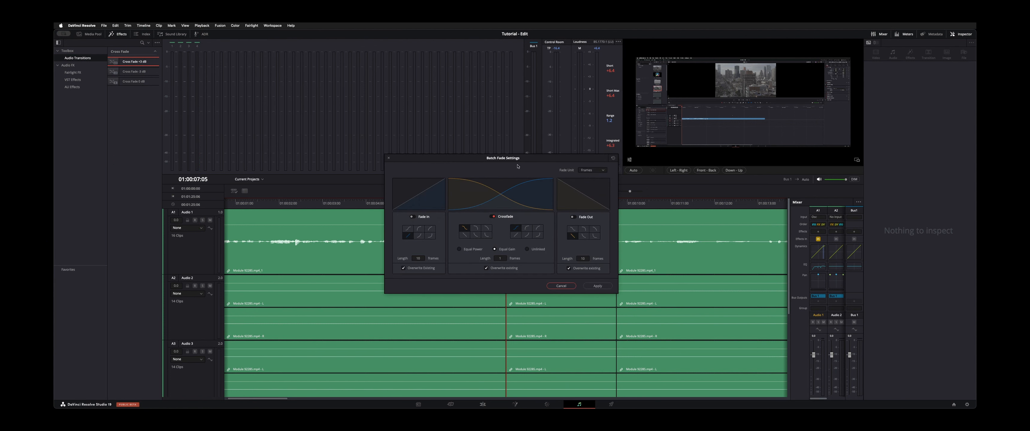
left_click_drag(517, 166, 508, 156)
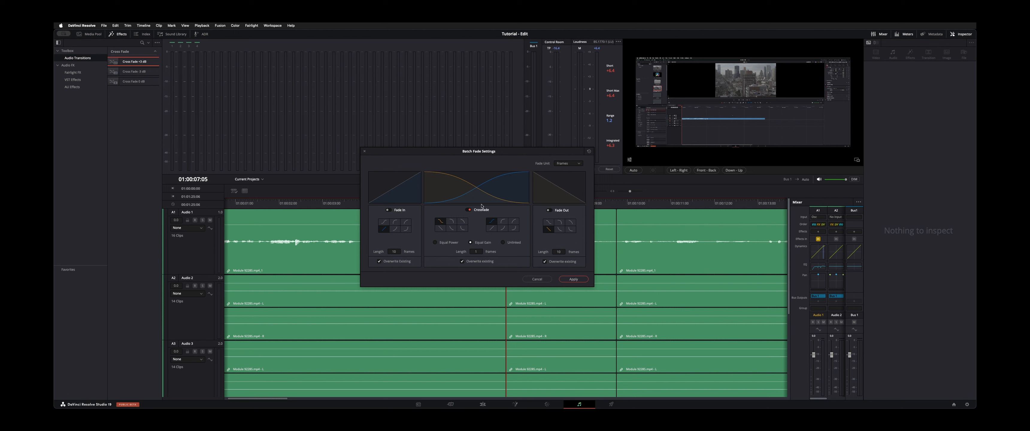
left_click(445, 242)
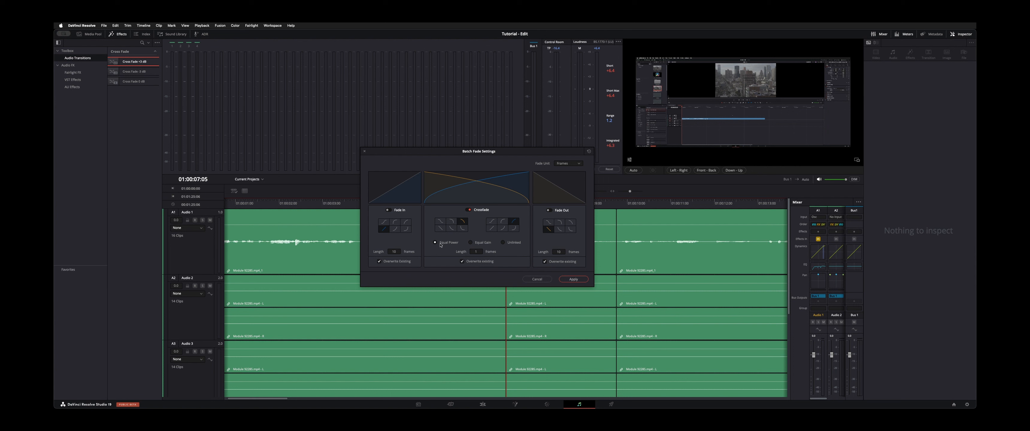
left_click(477, 243)
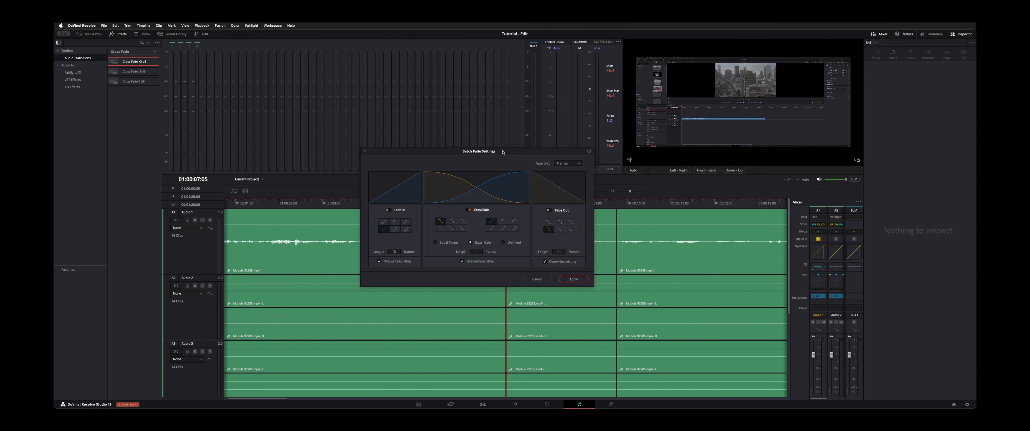
left_click_drag(503, 152, 498, 144)
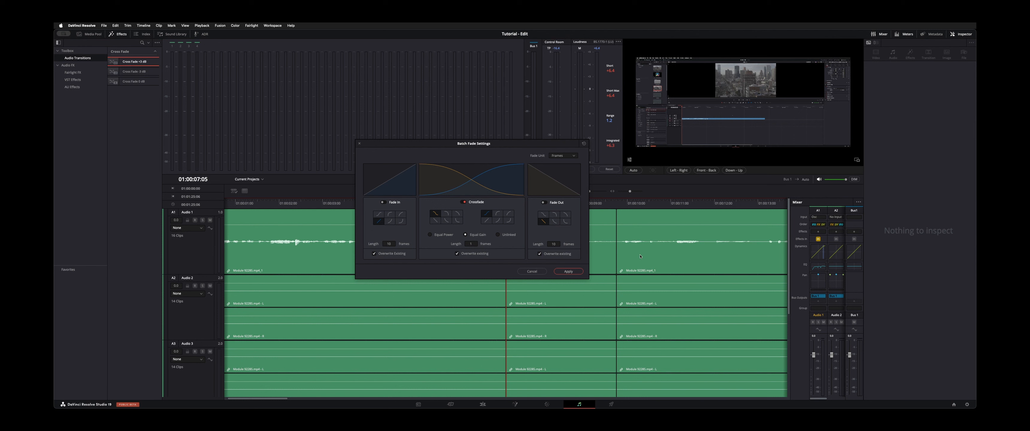
left_click(683, 260)
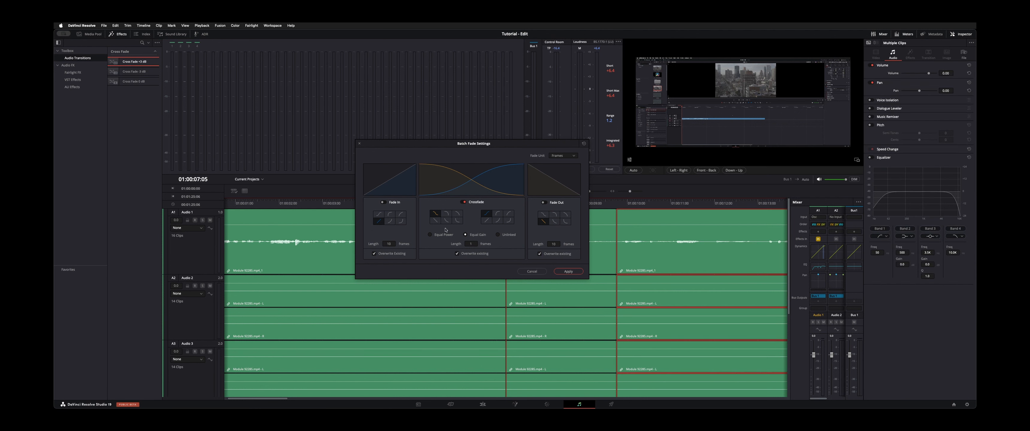
- Apply Equal Power batch crossfades with a length of 4 frames to the clip edits
left_click(431, 235)
left_click(472, 244)
type("1")
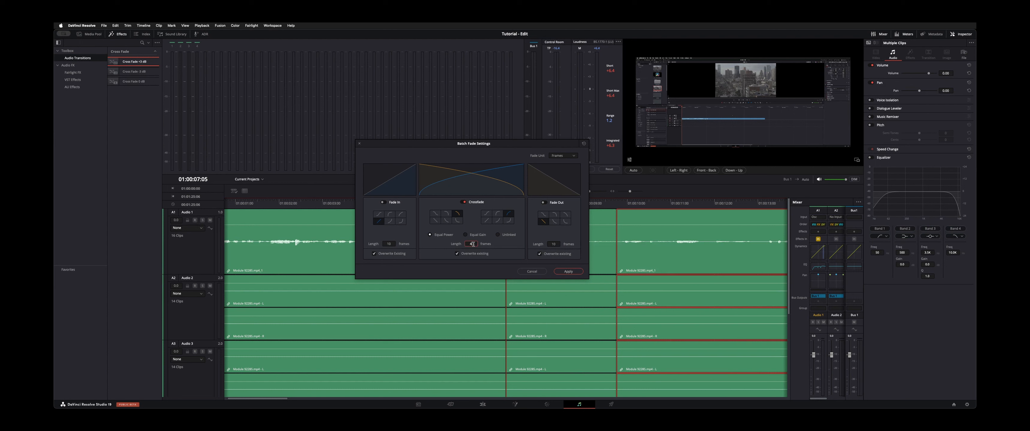
left_click(463, 203)
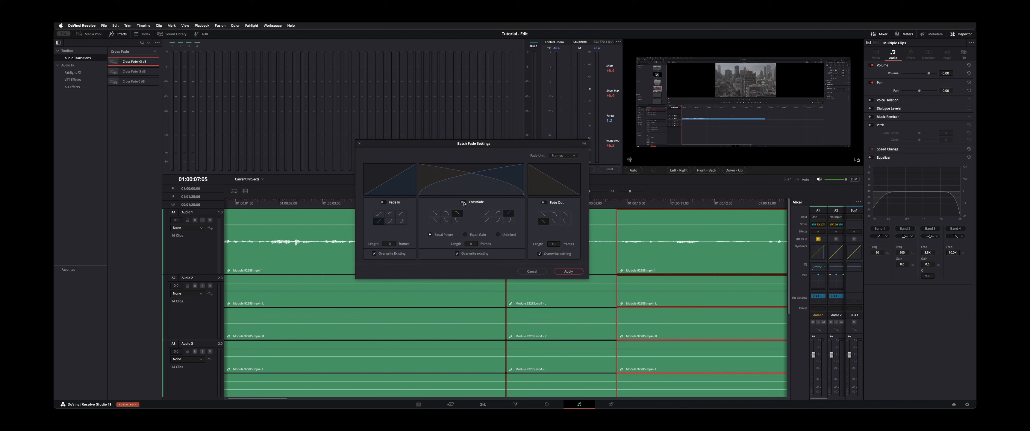
left_click(563, 155)
left_click(561, 152)
left_click(568, 271)
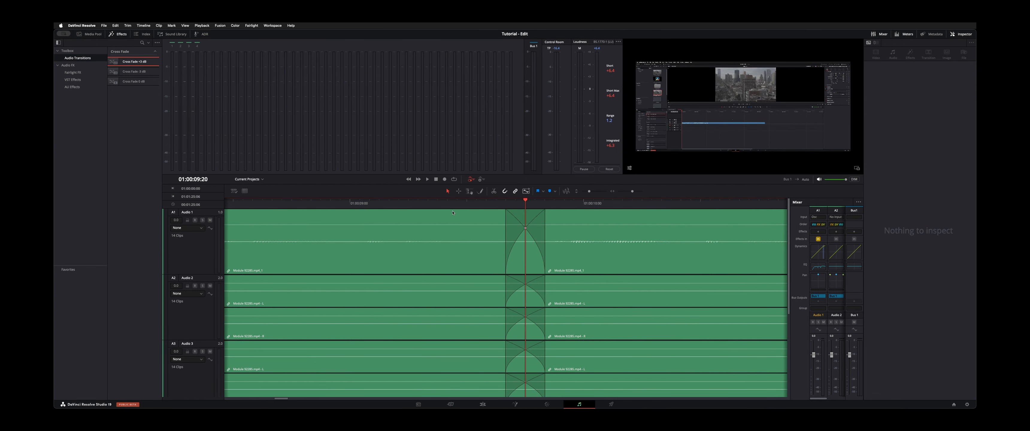
- Step through the edits to inspect the batch crossfades, including a close look at the one at 01:00:27:14
key("Down")
key("Down")
key("Down")
key("Down")
key("Down")
key("Down")
key("Down")
key("Down")
key("Down")
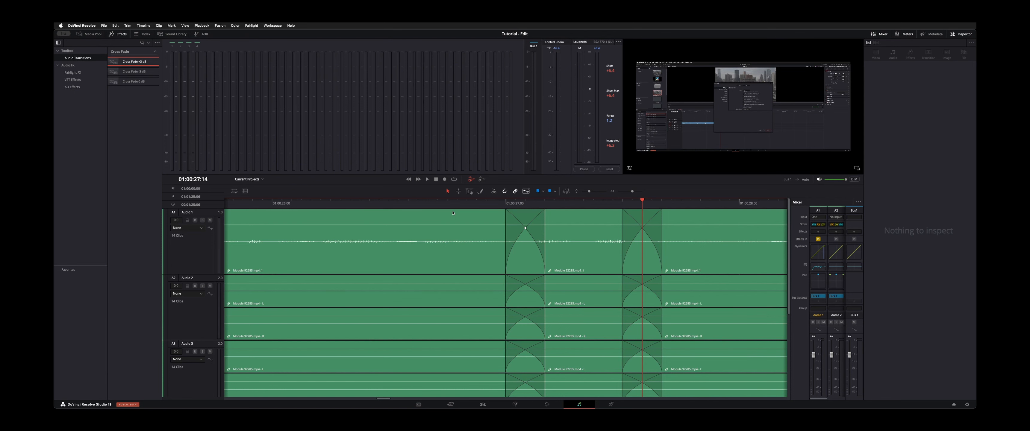
key("shift+z")
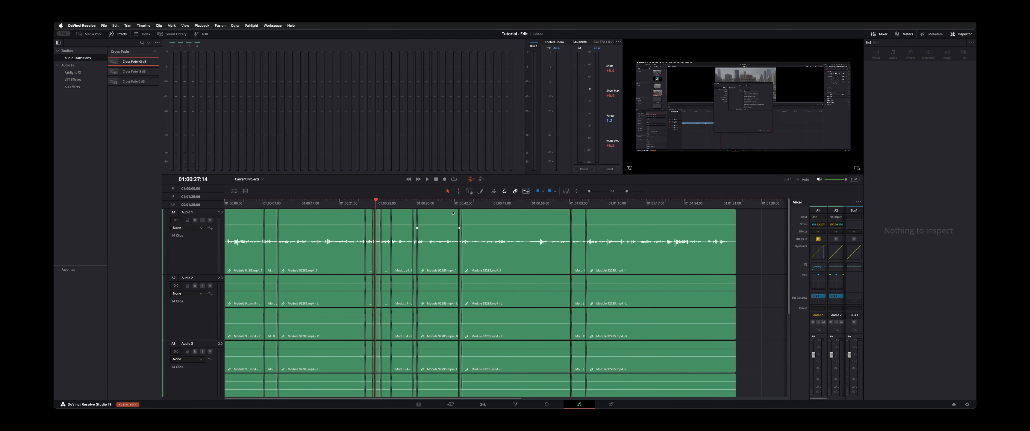
key("shift+z")
key("super+equal")
key("super+equal")
key("super+equal")
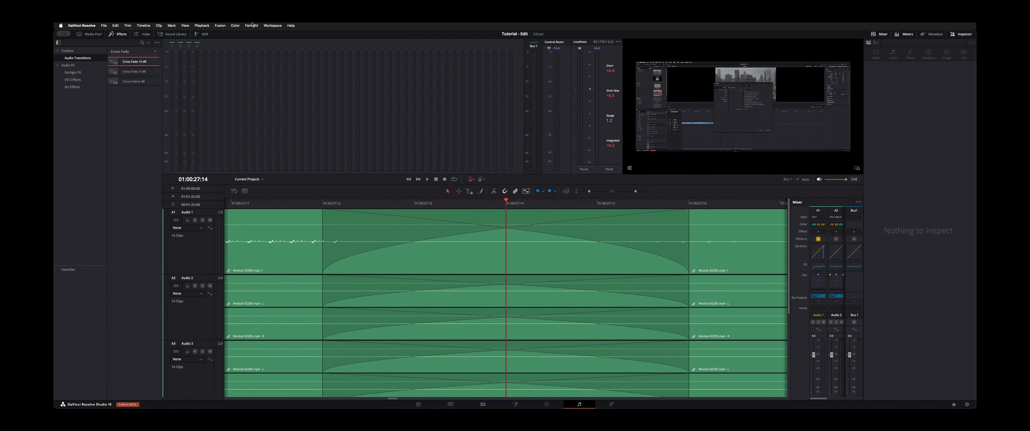
- Set the crossfade length in the Batch Fade Settings to 1 frame and apply it
left_click(256, 26)
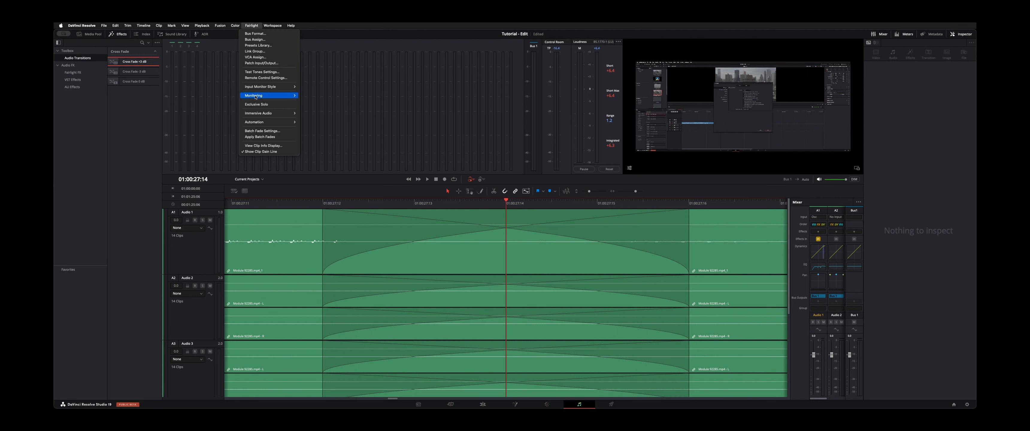
mouse_move(261, 97)
left_click(262, 131)
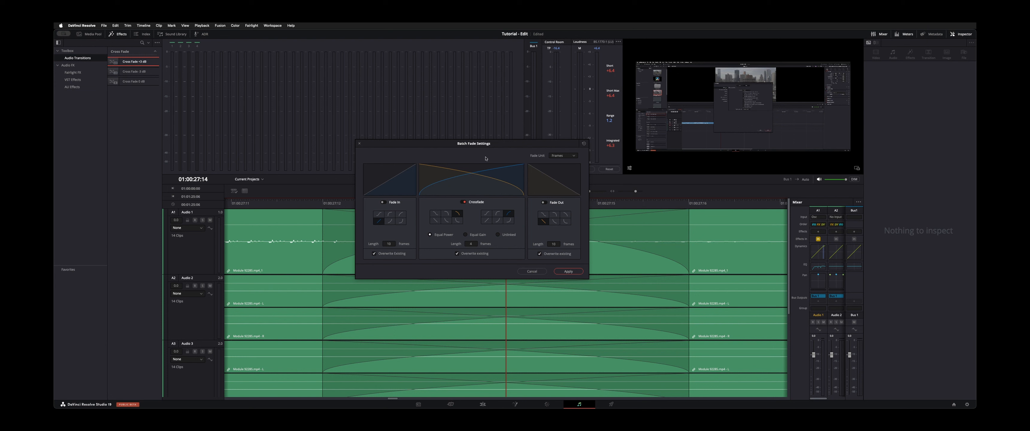
left_click(472, 243)
left_click(562, 271)
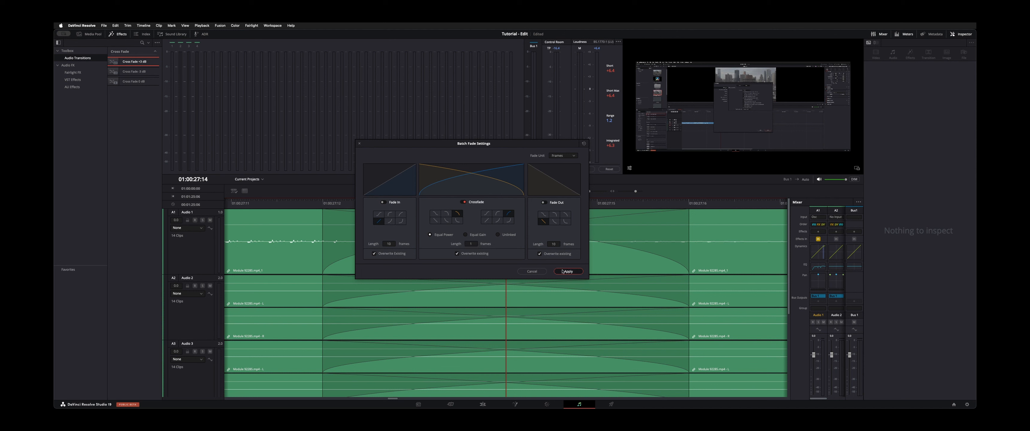
- Reopen the Batch Fade Settings, reapply the batch crossfades at 4 frames and review the whole timeline
left_click(252, 25)
left_click(255, 130)
left_click(568, 271)
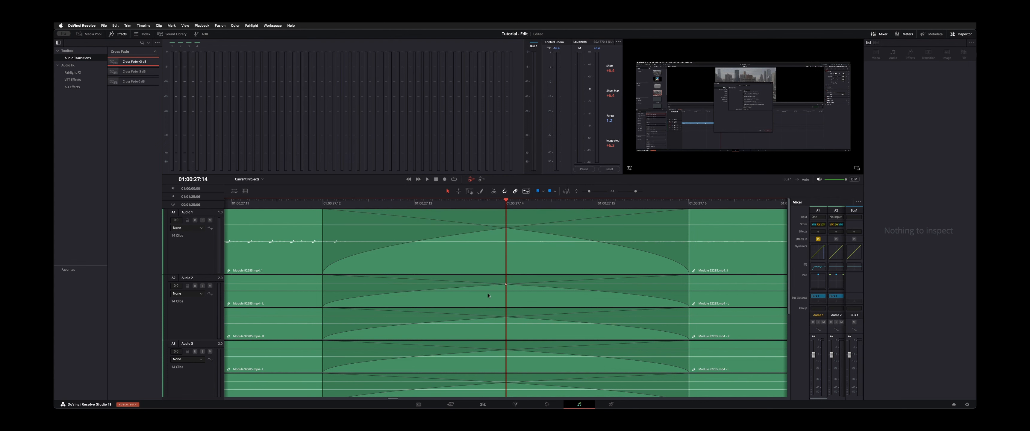
scroll(488, 296, "down", 15)
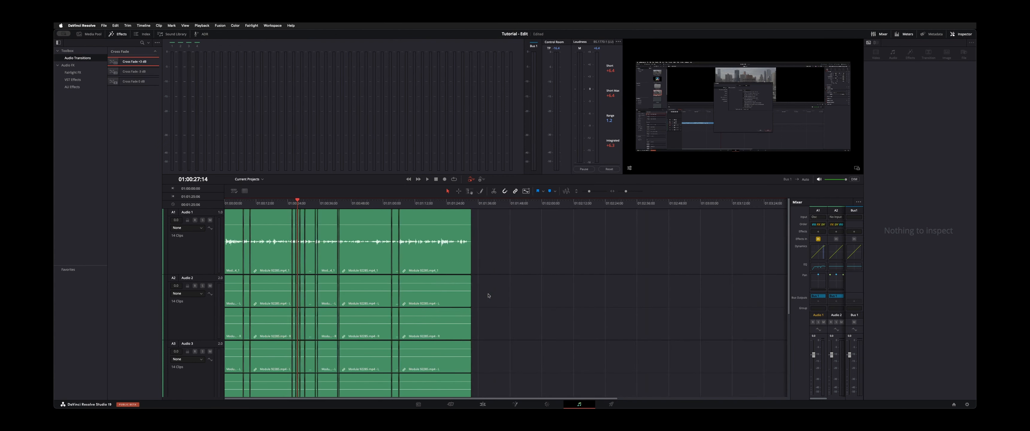
- On the Edit page, select everything in the timeline and apply the Cross Fade +3 dB transition to the audio edits
scroll(488, 296, "up", 5)
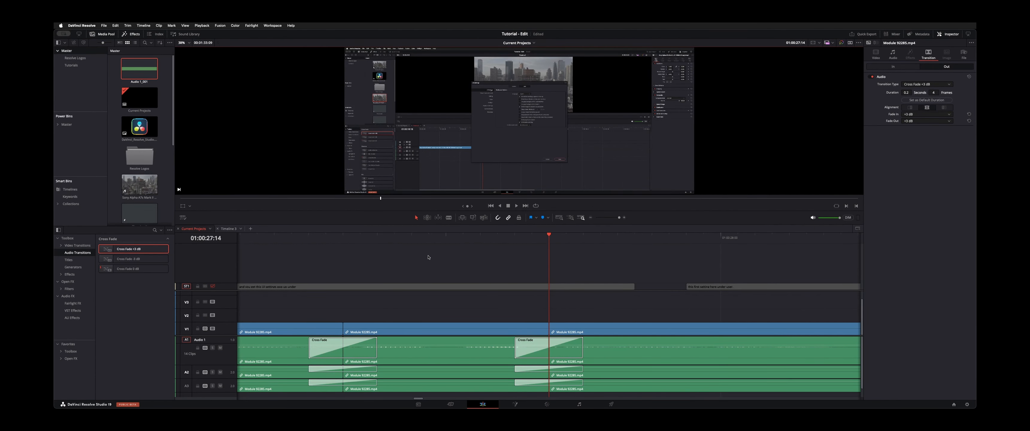
left_click(347, 350)
left_click(557, 356)
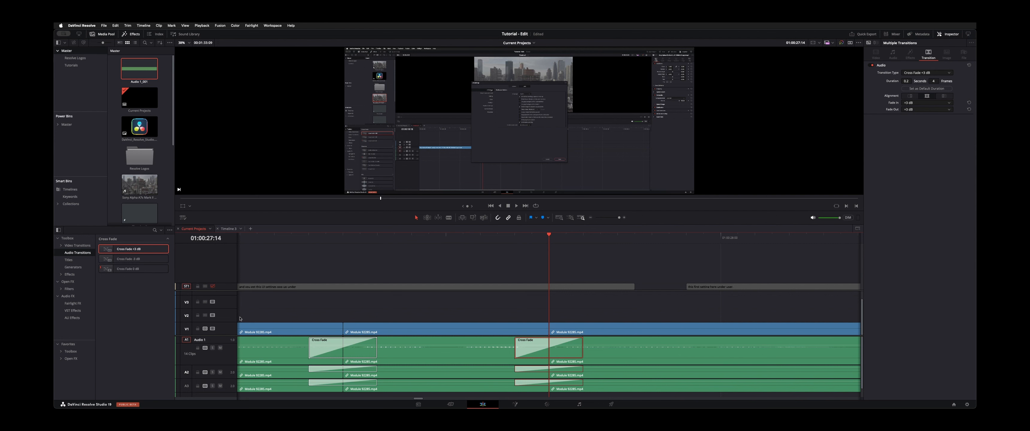
key("ctrl+a")
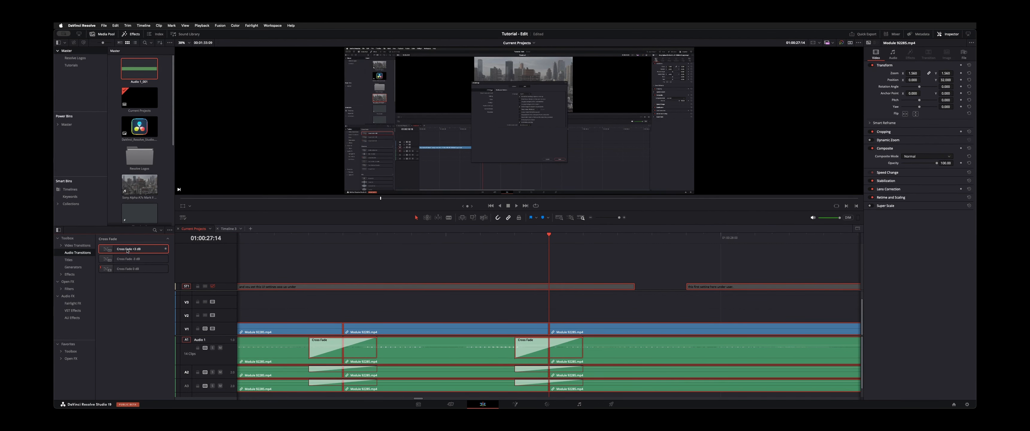
left_click_drag(129, 252, 334, 352)
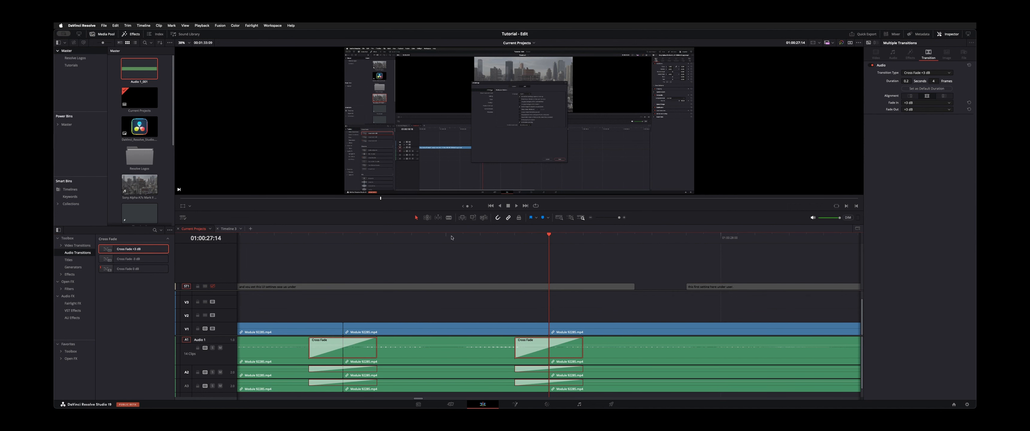
- Delete all selected crossfades from the audio tracks
key("super+minus")
key("super+minus")
key("super+minus")
key("super+minus")
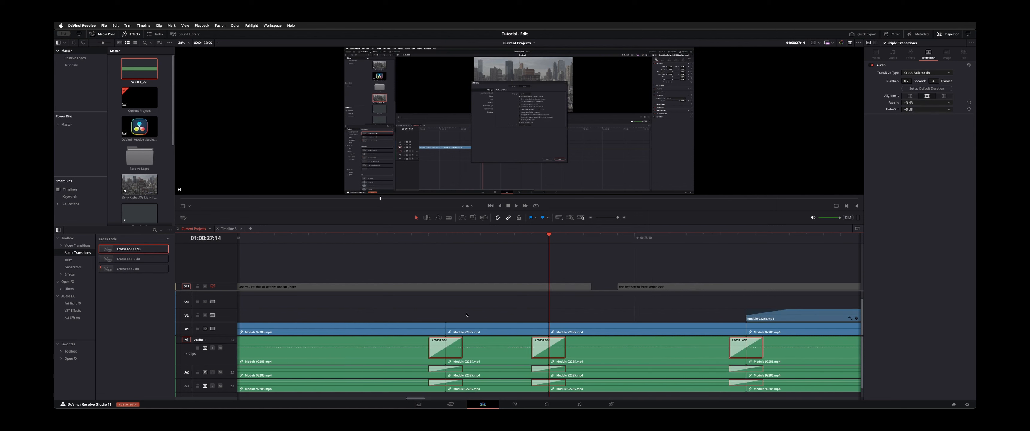
key("super+equal")
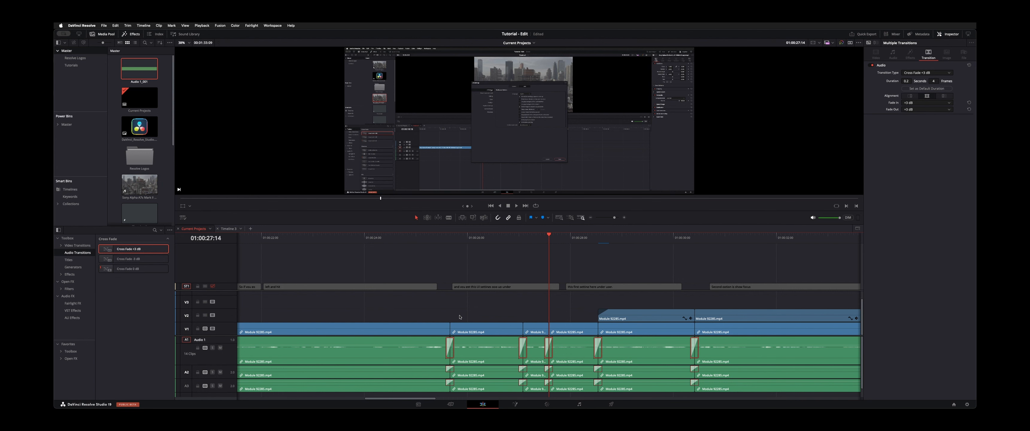
key("Delete")
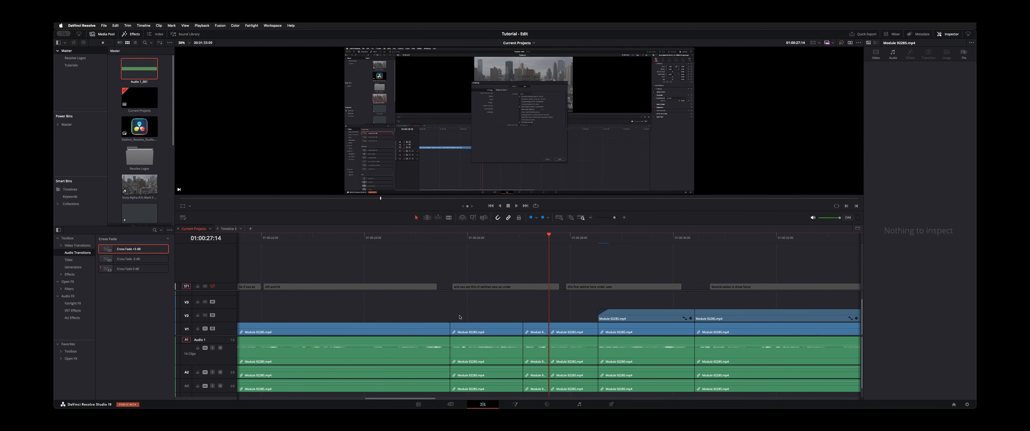
- Go through every edit on the Fairlight page to check for leftover crossfades, ending with the full timeline view
key("shift+7")
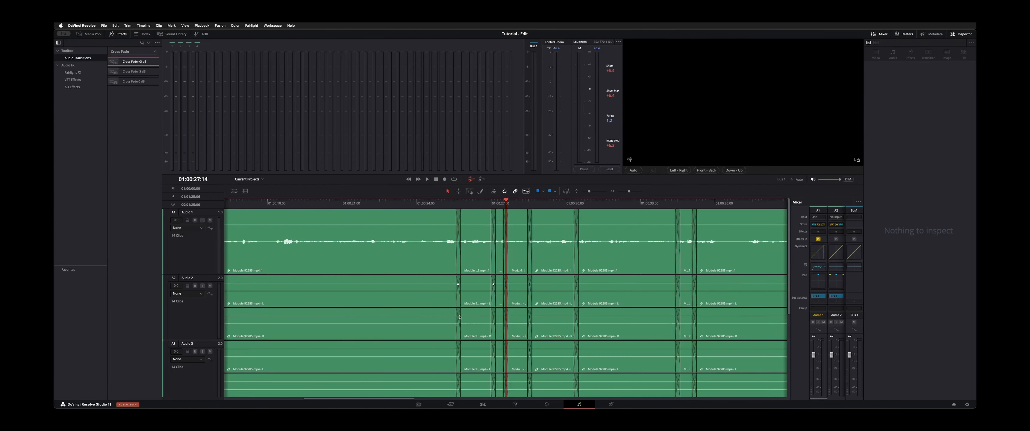
left_click(437, 209)
key("super+=")
key("super+=")
key("super+=")
key("super+=")
key("super+=")
key("Down")
key("Down")
key("Down")
key("Down")
key("Down")
key("Down")
key("Down")
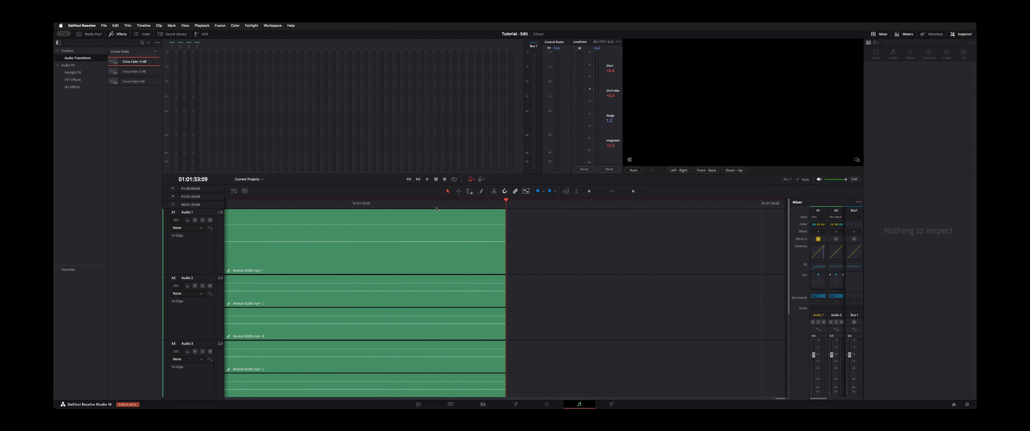
key("Home")
key("shift+z")
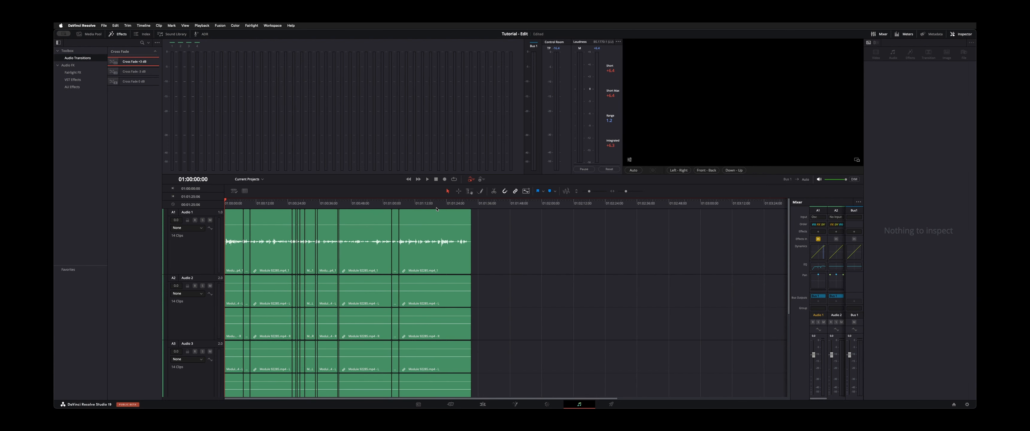
- On the Edit page, add a short manual fade-in to the first Audio 1 clip and a short fade-out to the last
key("shift+4")
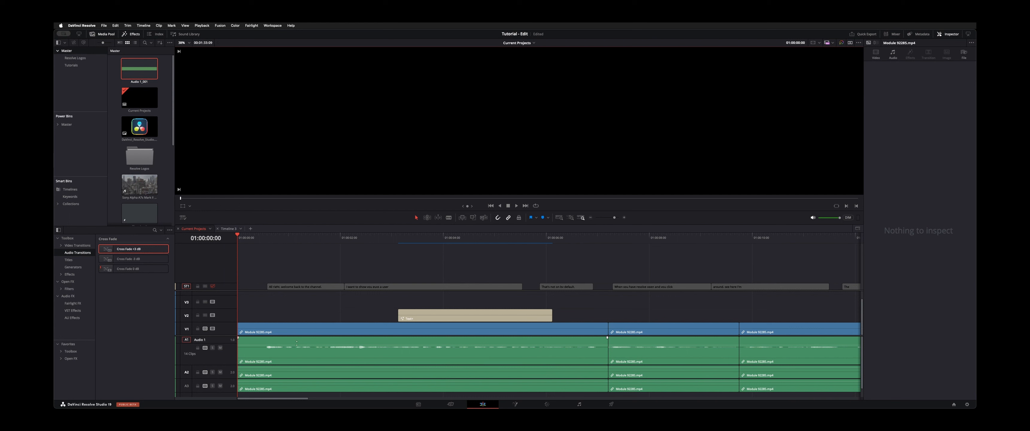
left_click_drag(238, 338, 259, 338)
key("End")
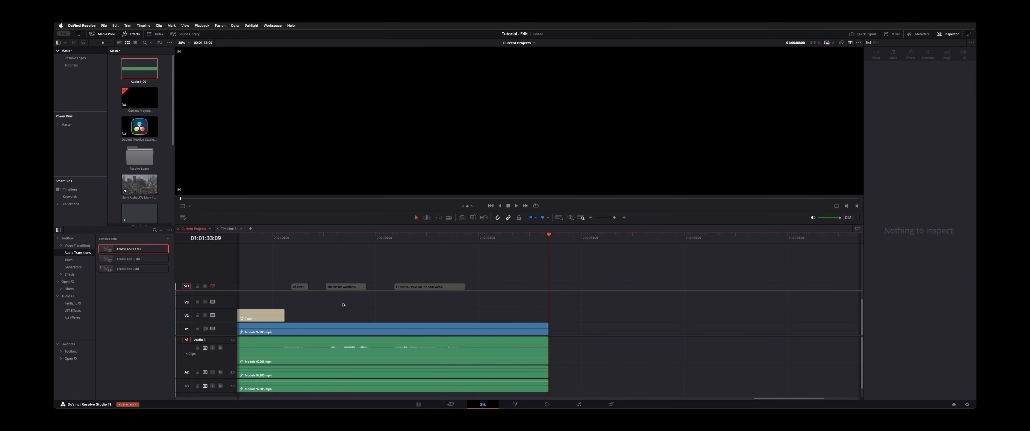
key("super+s")
left_click_drag(549, 337, 526, 338)
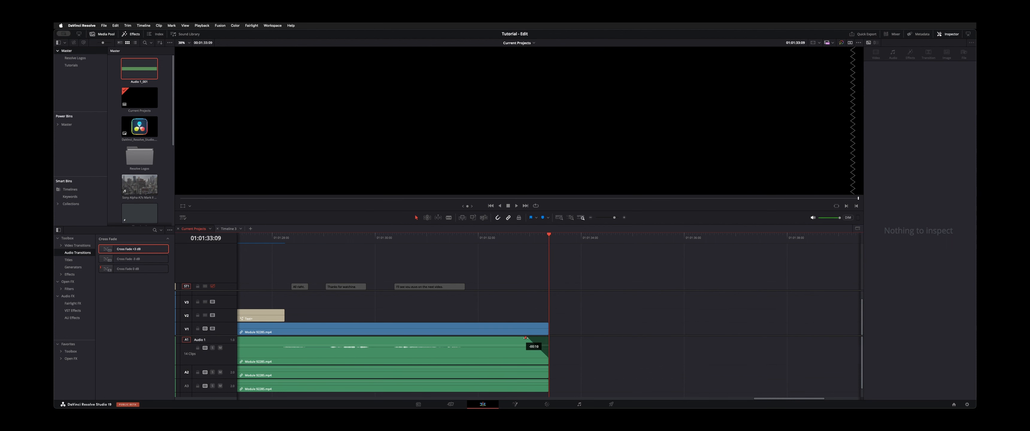
- Examine the manual fade-out and fade-in at the two ends of Audio 1 on the Fairlight page
key("shift+7")
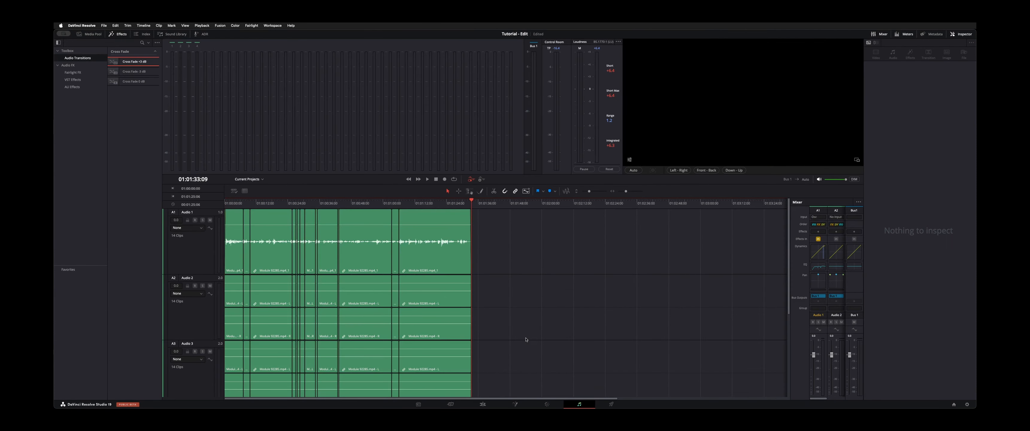
key("super+equal")
key("super+equal")
key("super+equal")
key("super+equal")
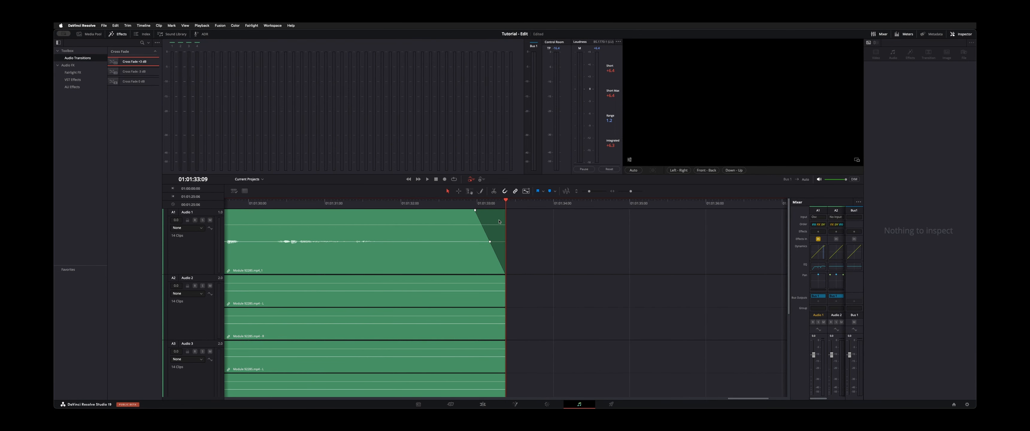
key("Home")
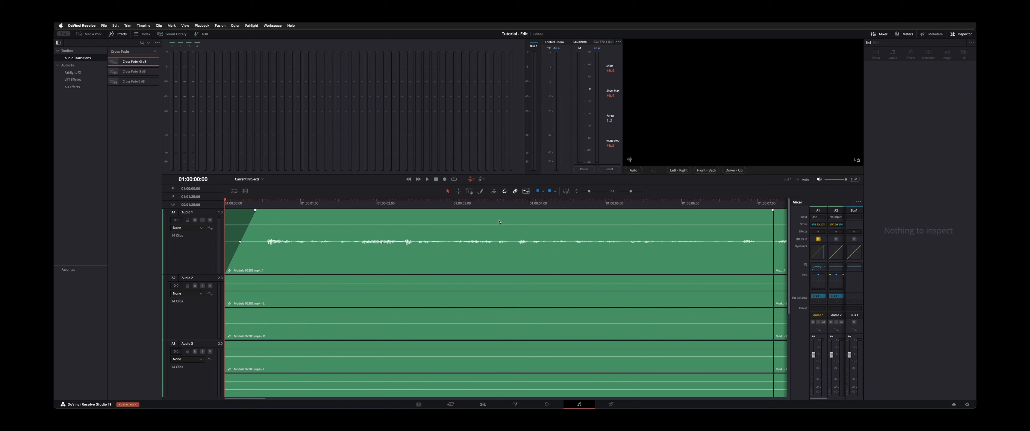
- Select all clips, enable Fade In in the Batch Fade Settings, adjust the fade and Equal Power crossfade lengths, and apply them
key("super+a")
left_click(251, 25)
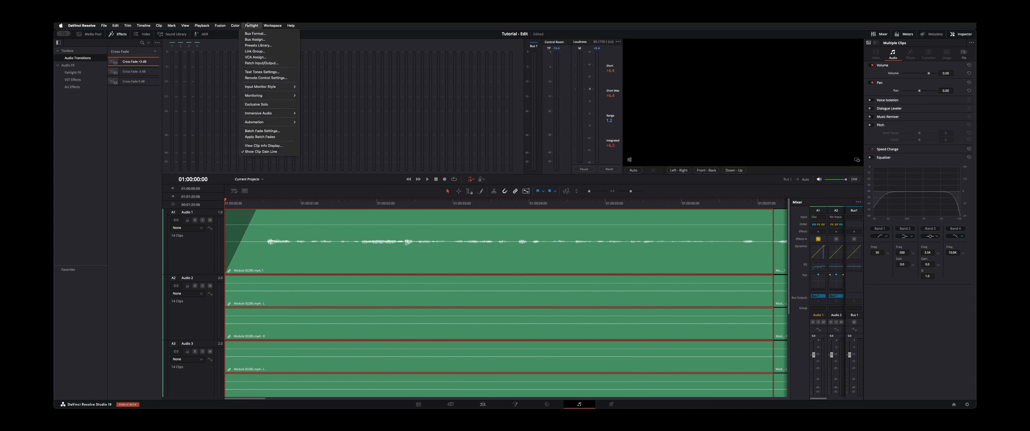
left_click(262, 131)
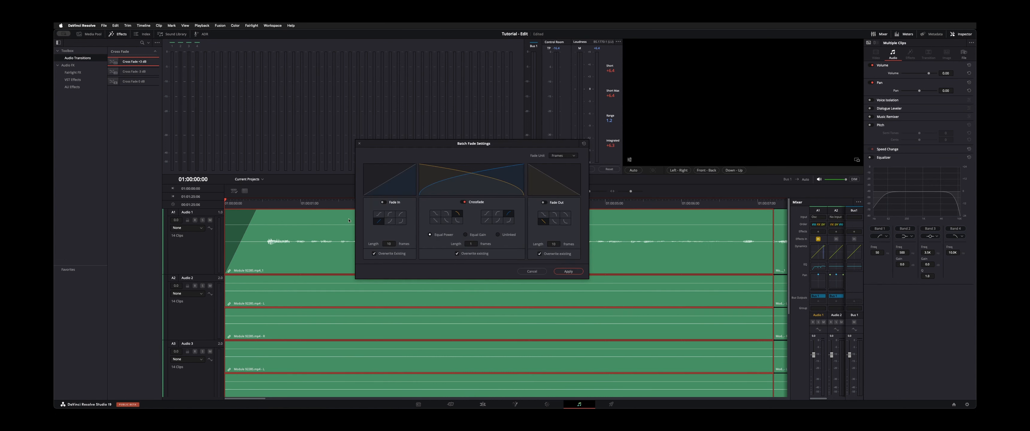
left_click(390, 203)
left_click(393, 244)
left_click(552, 245)
left_click(472, 243)
left_click(570, 275)
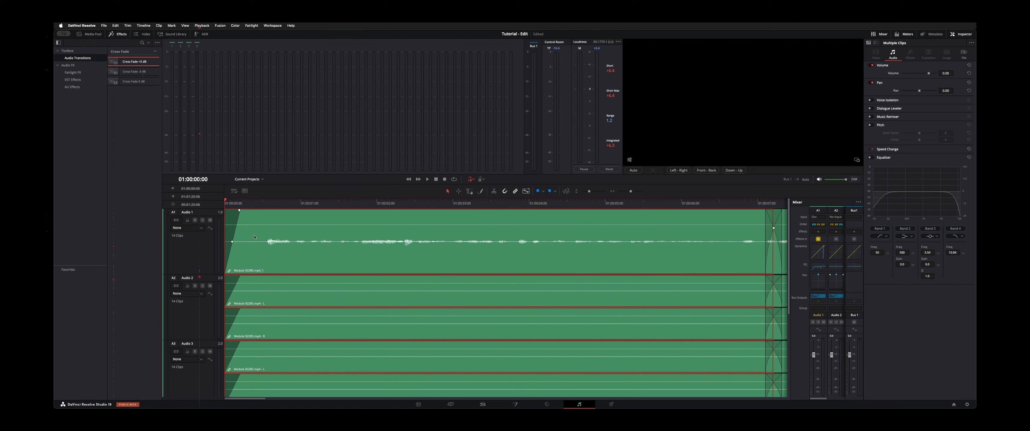
- Inspect the batch fade-in and the crossfades at successive edits up to 01:00:28:15, and return to the Edit page
scroll(491, 204, "down", 4)
scroll(491, 204, "up", 6)
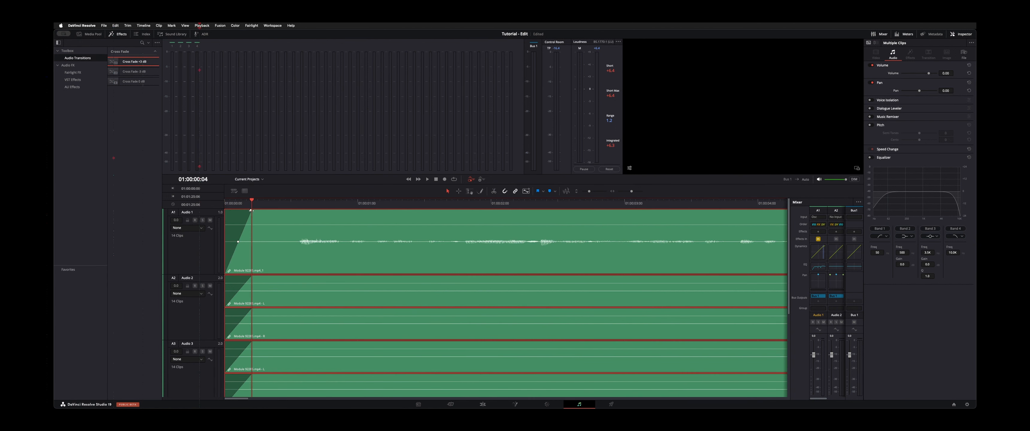
key("Down")
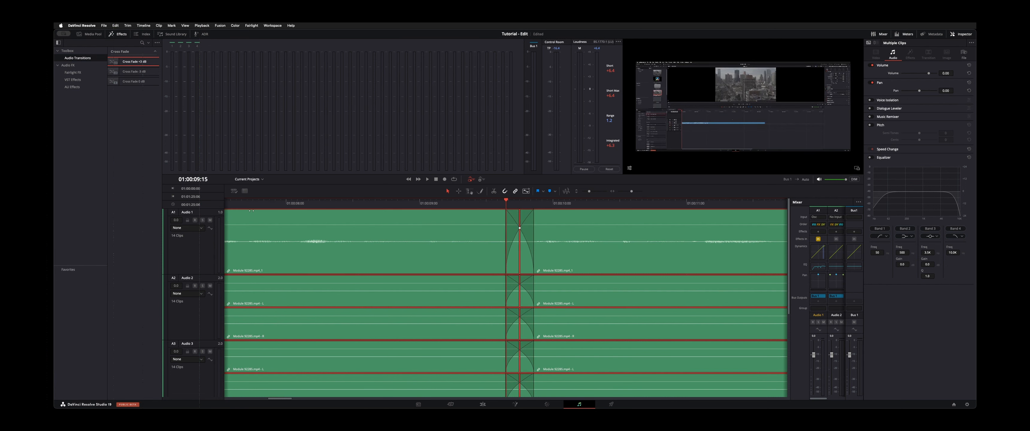
key("Down")
key("Down")
key("Down")
key("Down")
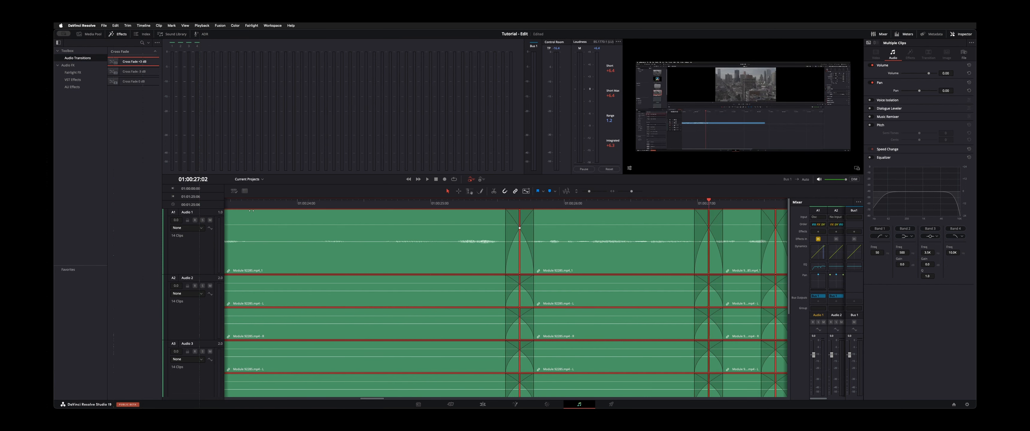
key("Down")
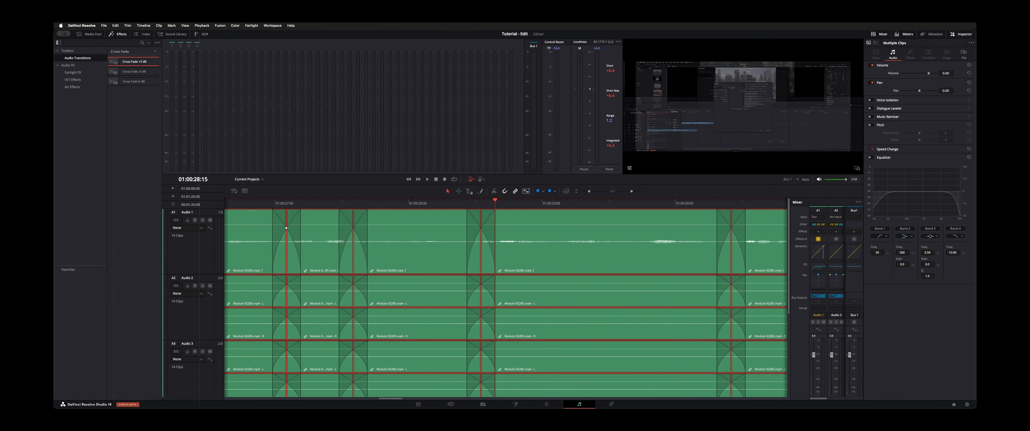
key("shift+4")
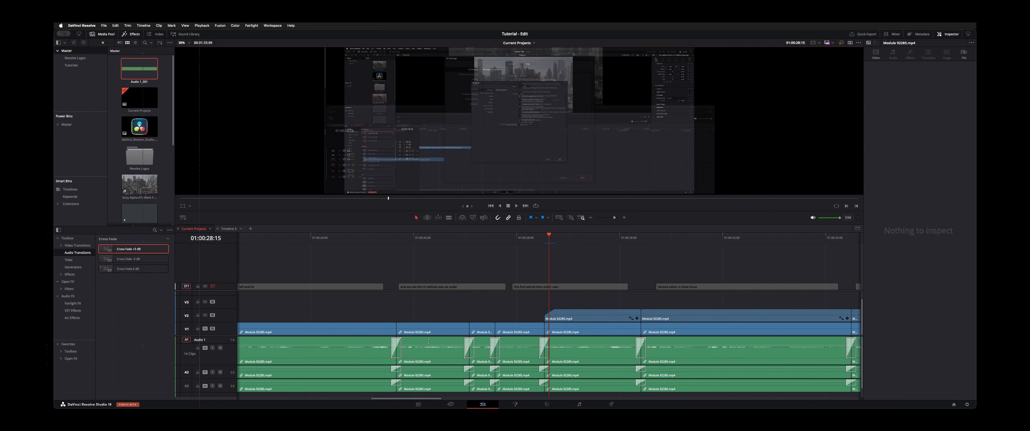